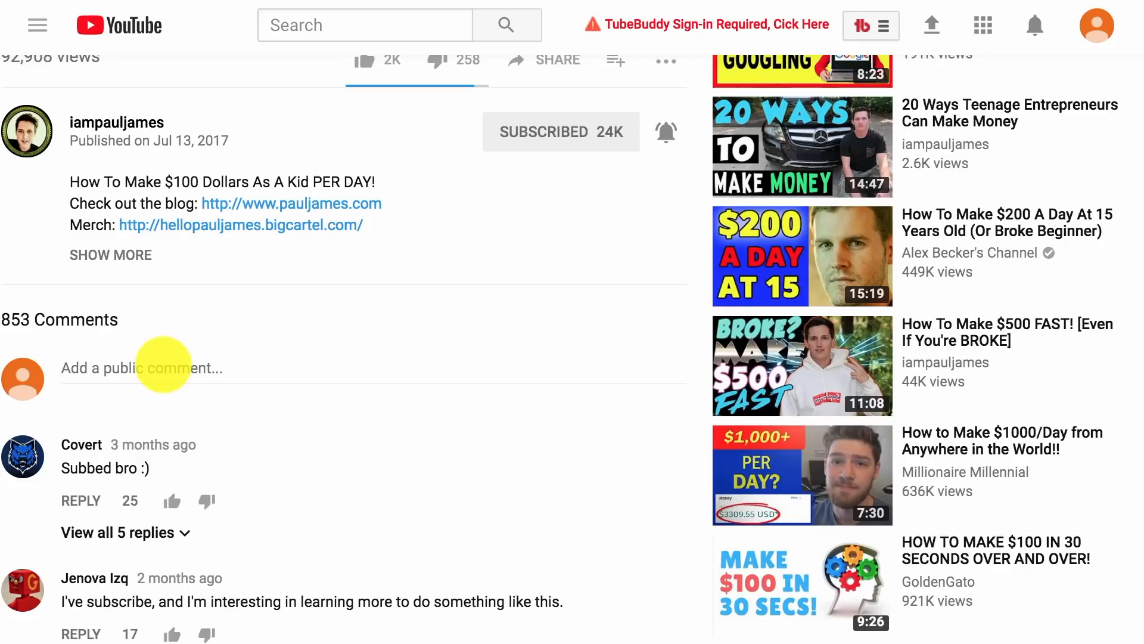
# Step: Begin a public comment under the video about subscribing to the channel
pyautogui.click(164, 367)
pyautogui.write("I've subscri")
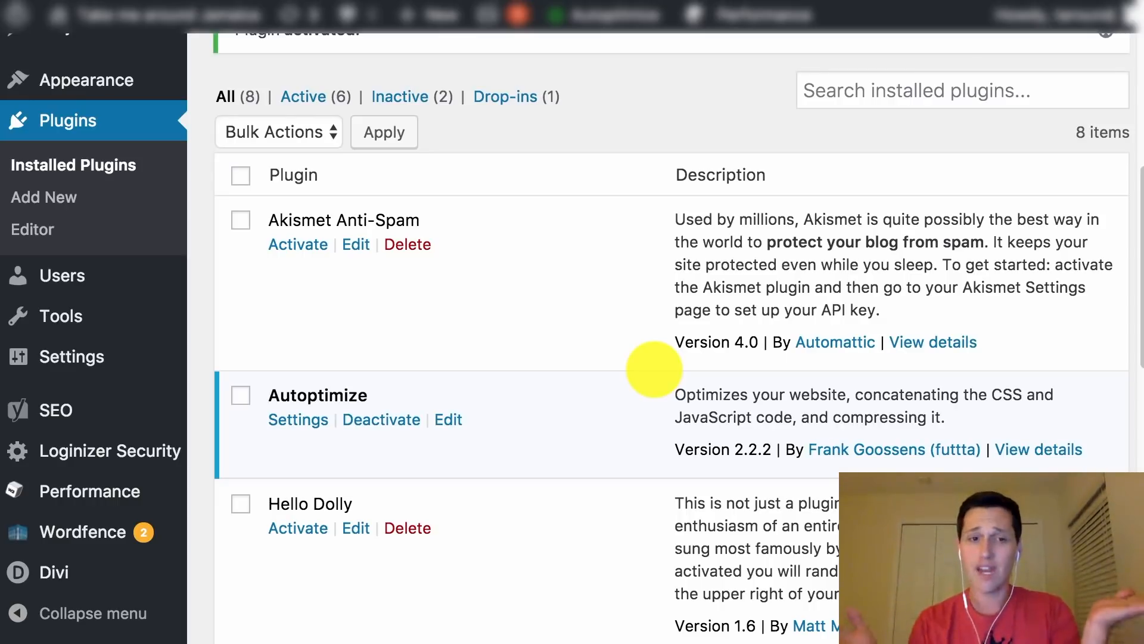
pyautogui.scroll(-2, 654, 367)
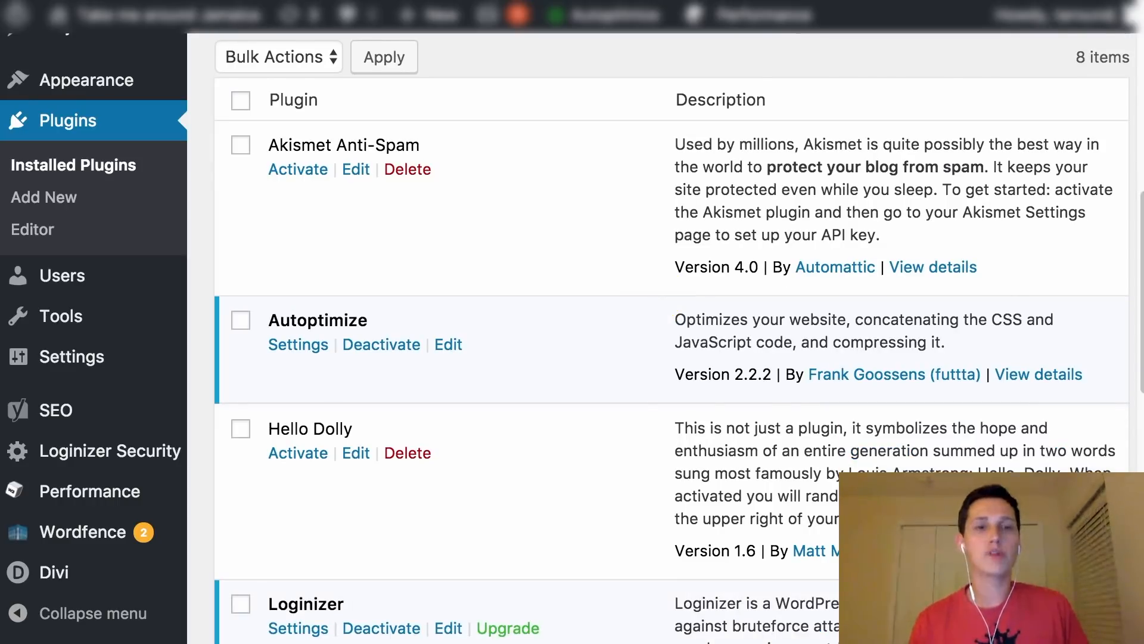
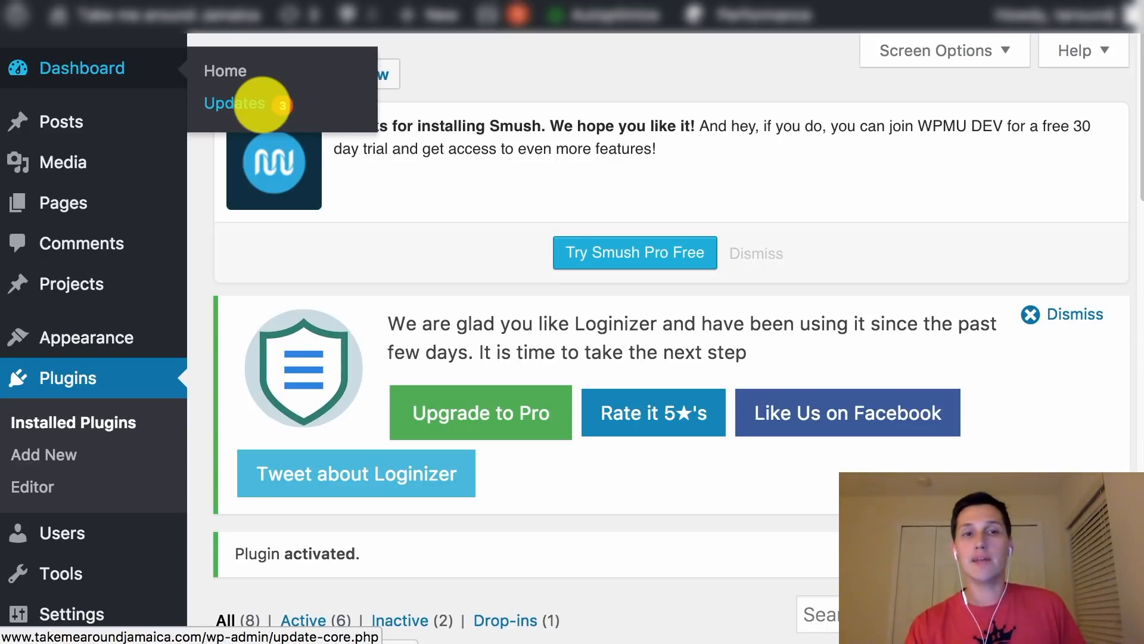
pyautogui.scroll(-2, 447, 306)
pyautogui.scroll(-1, 447, 306)
pyautogui.scroll(-7, 447, 307)
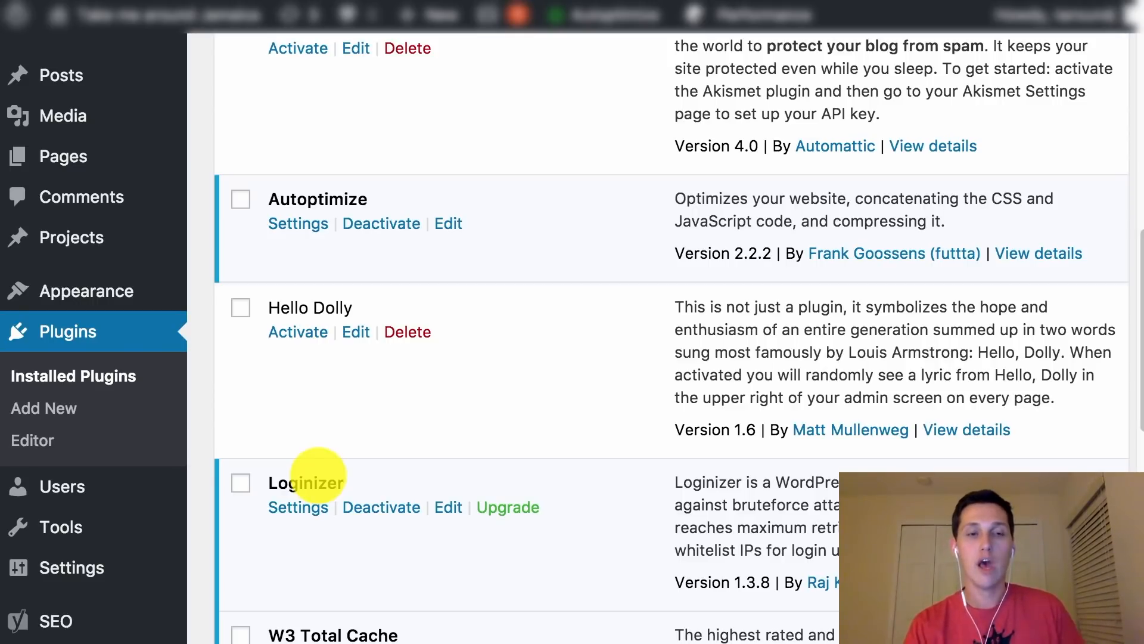
pyautogui.moveTo(349, 478); pyautogui.dragTo(273, 483)
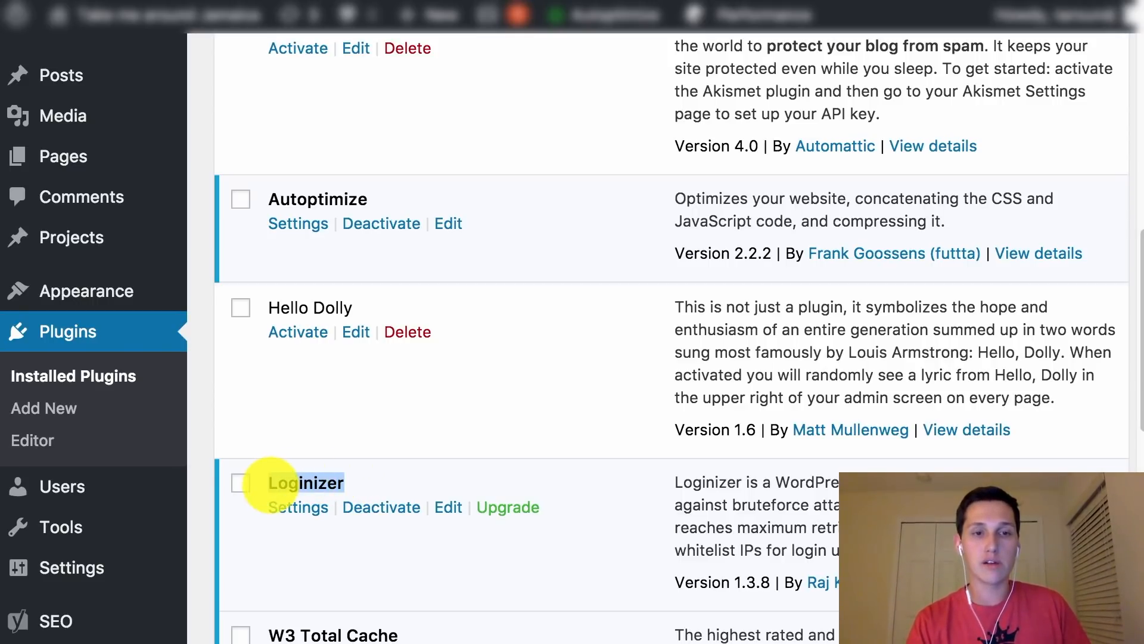
pyautogui.scroll(-1, 268, 487)
pyautogui.scroll(-3, 510, 441)
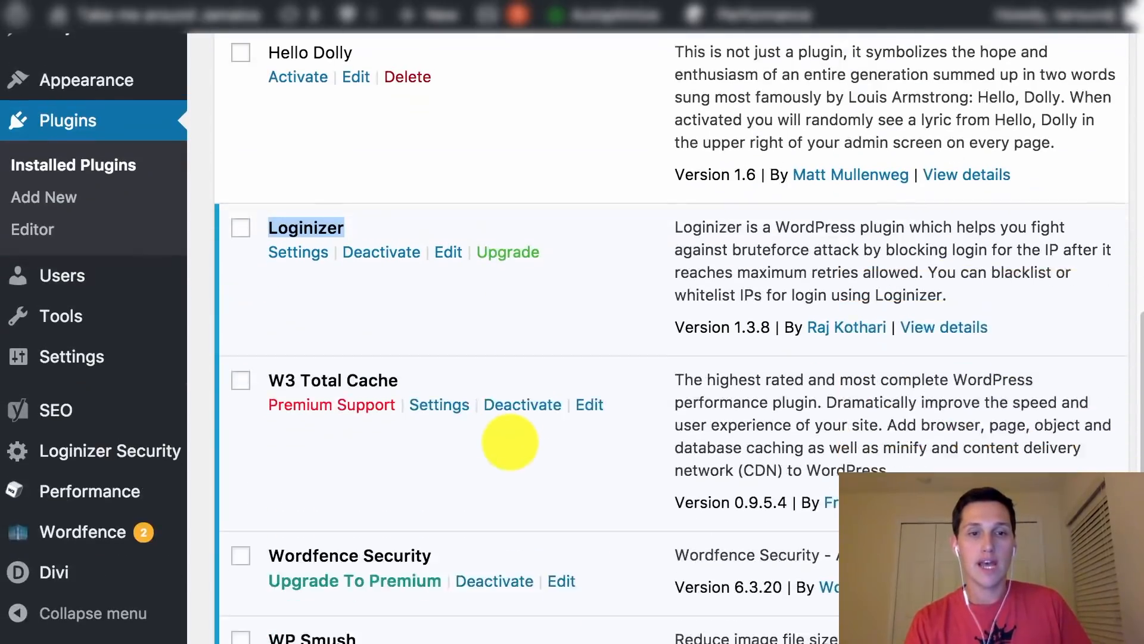
pyautogui.scroll(-2, 510, 439)
# Step: Highlight Wordfence Security, go to its dashboard and dismiss the welcome tour
pyautogui.moveTo(433, 407); pyautogui.dragTo(273, 407)
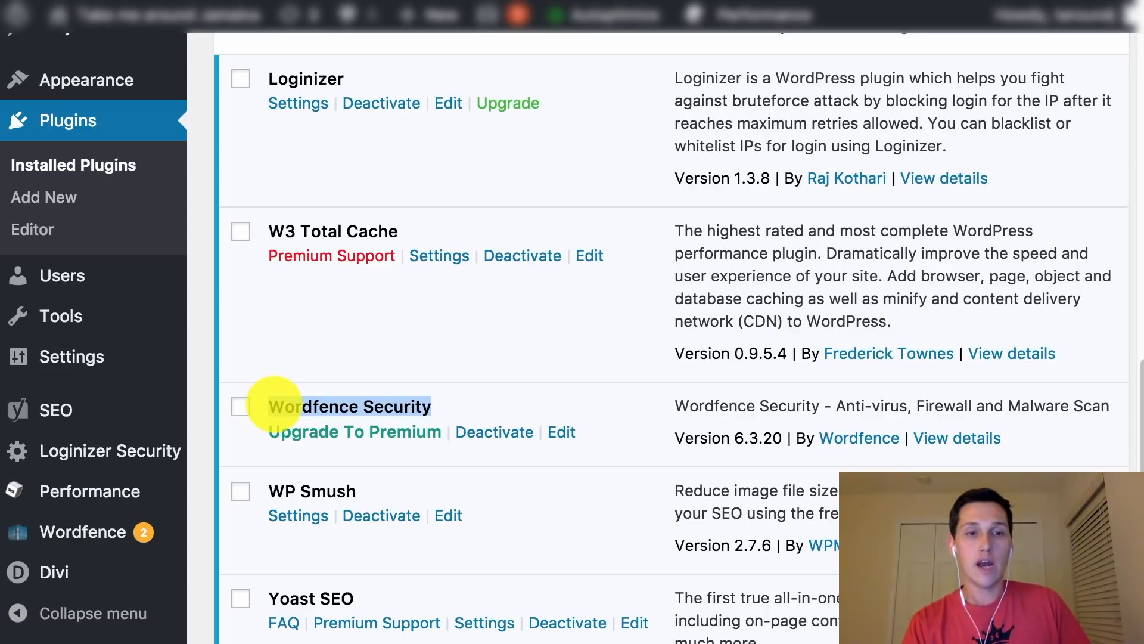
pyautogui.click(89, 530)
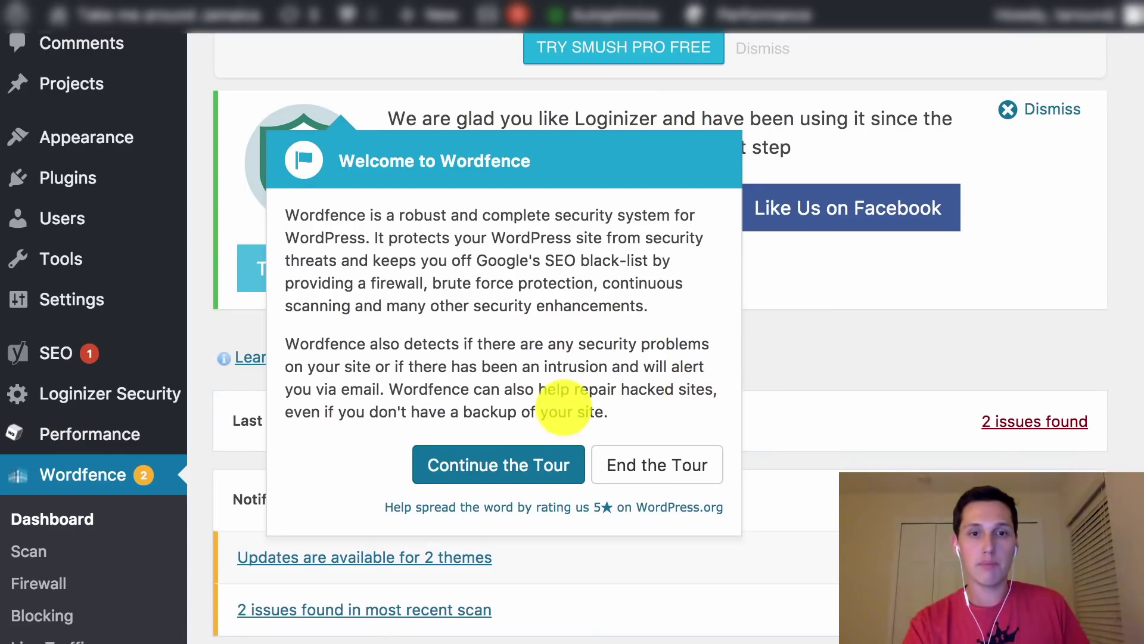
pyautogui.click(570, 454)
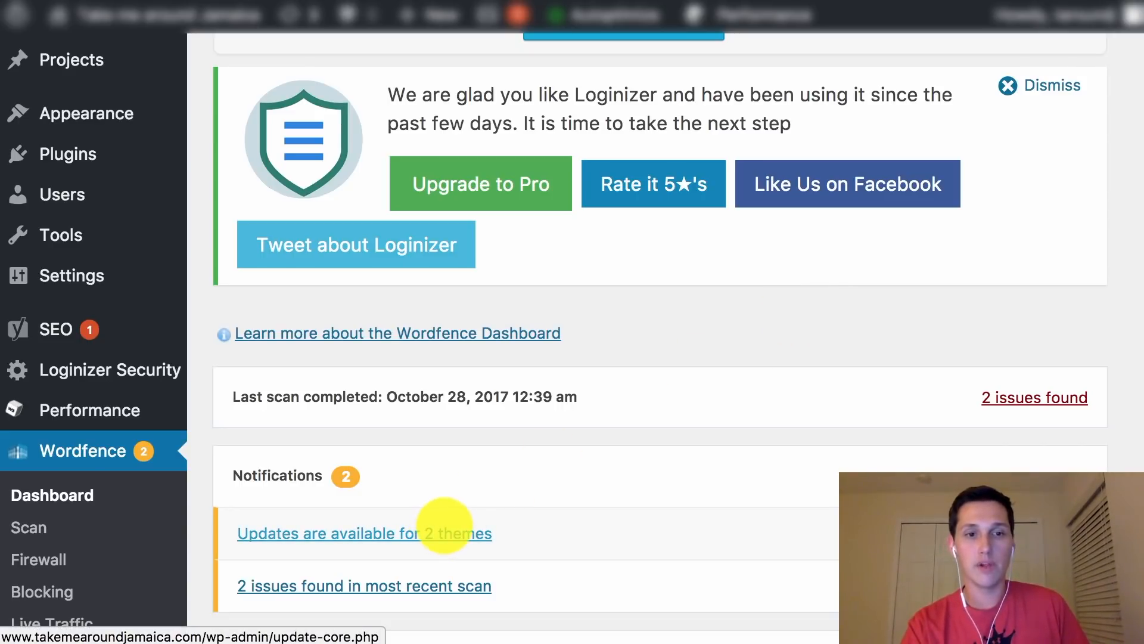
pyautogui.scroll(-2, 422, 588)
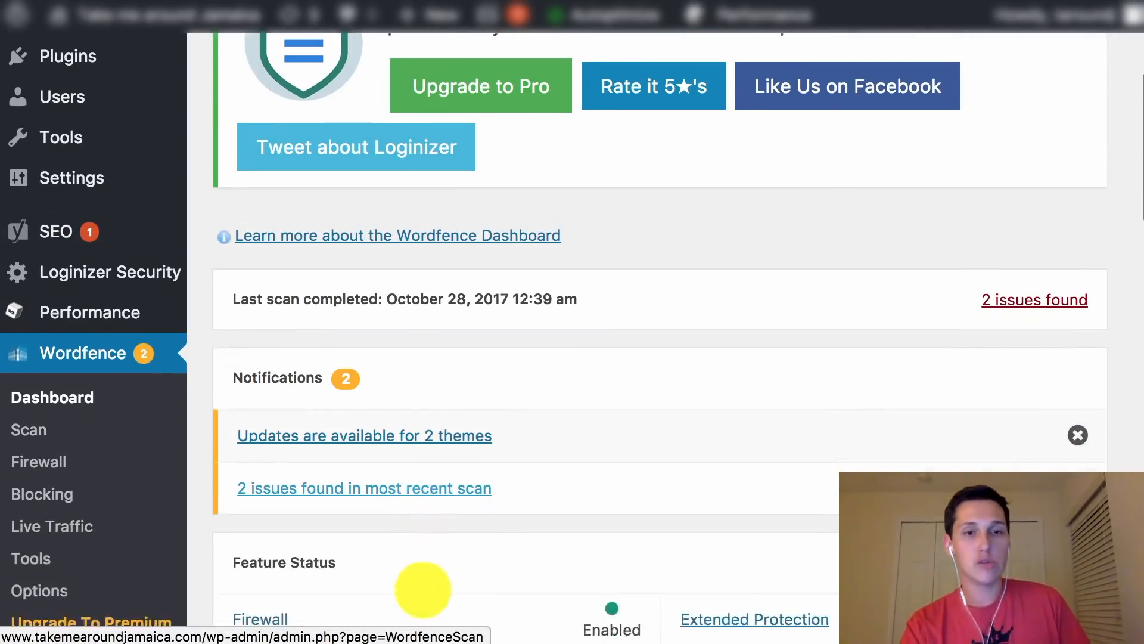
pyautogui.scroll(-3, 423, 590)
pyautogui.scroll(-3, 423, 591)
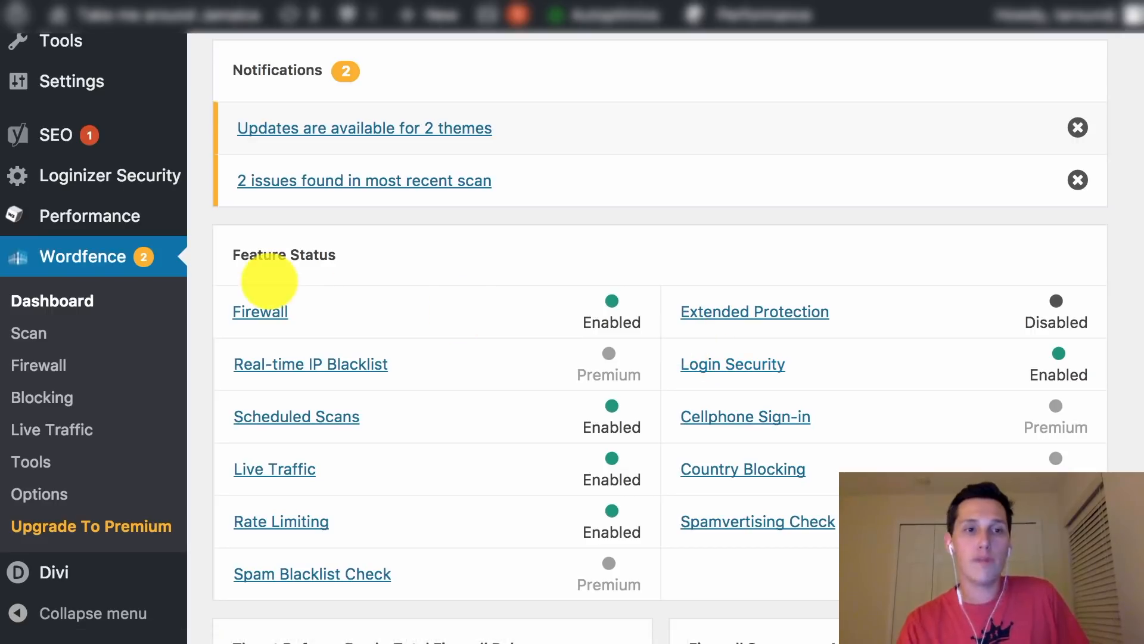
# Step: Switch to the Loginizer Security dashboard after reviewing Wordfence's feature status
pyautogui.moveTo(109, 175)
pyautogui.click(138, 168)
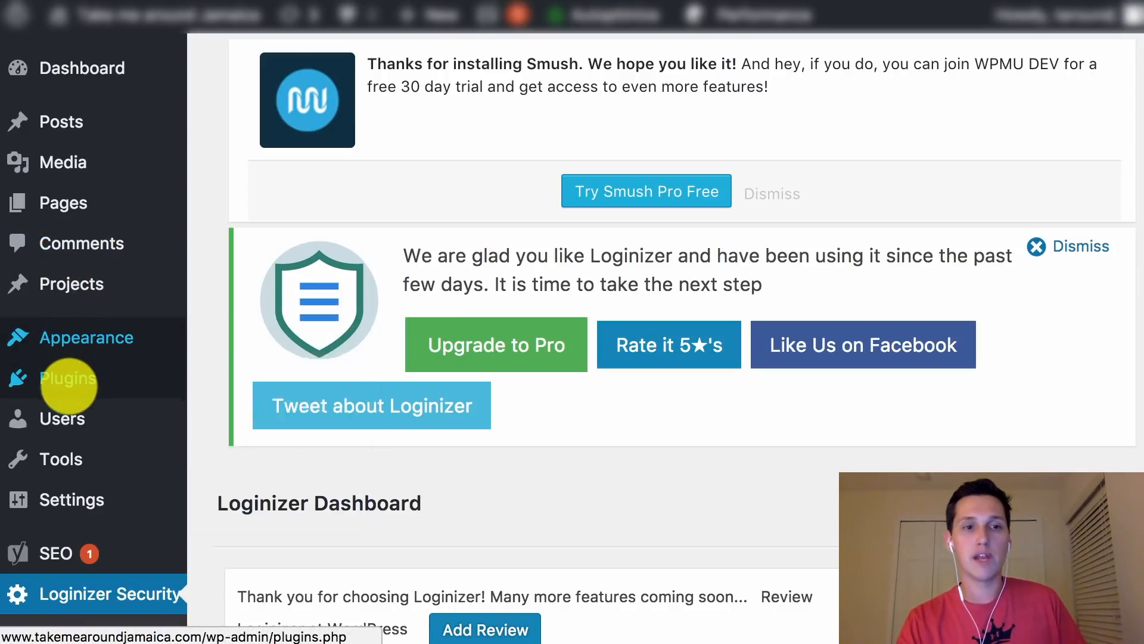
pyautogui.moveTo(67, 379)
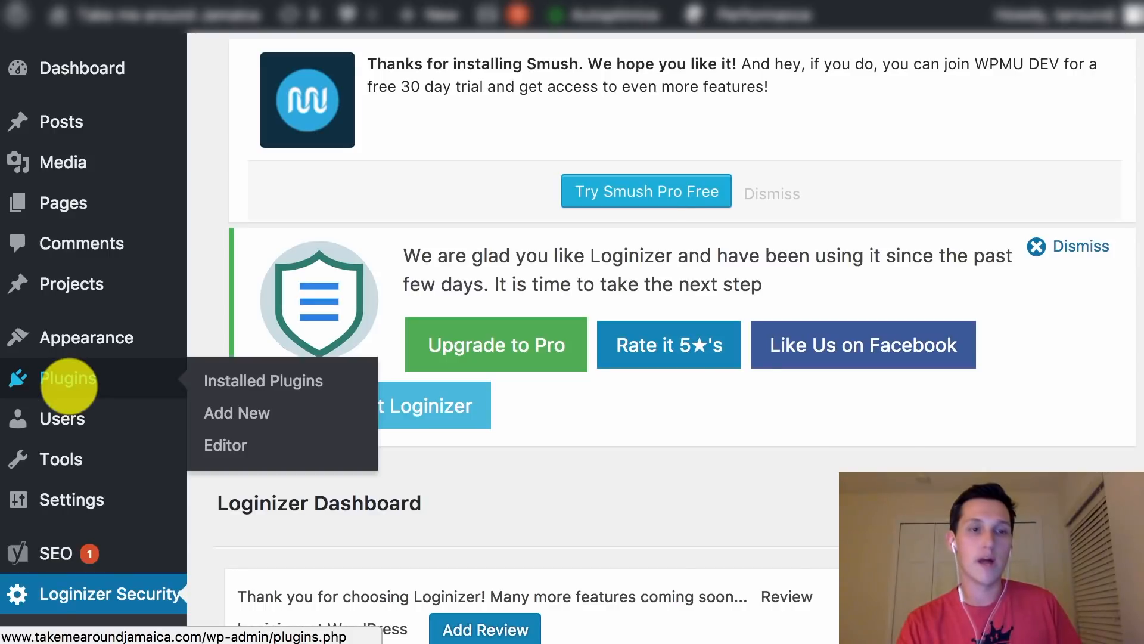
# Step: Return to the Installed Plugins list showing Loginizer, W3 Total Cache and Wordfence
pyautogui.click(67, 378)
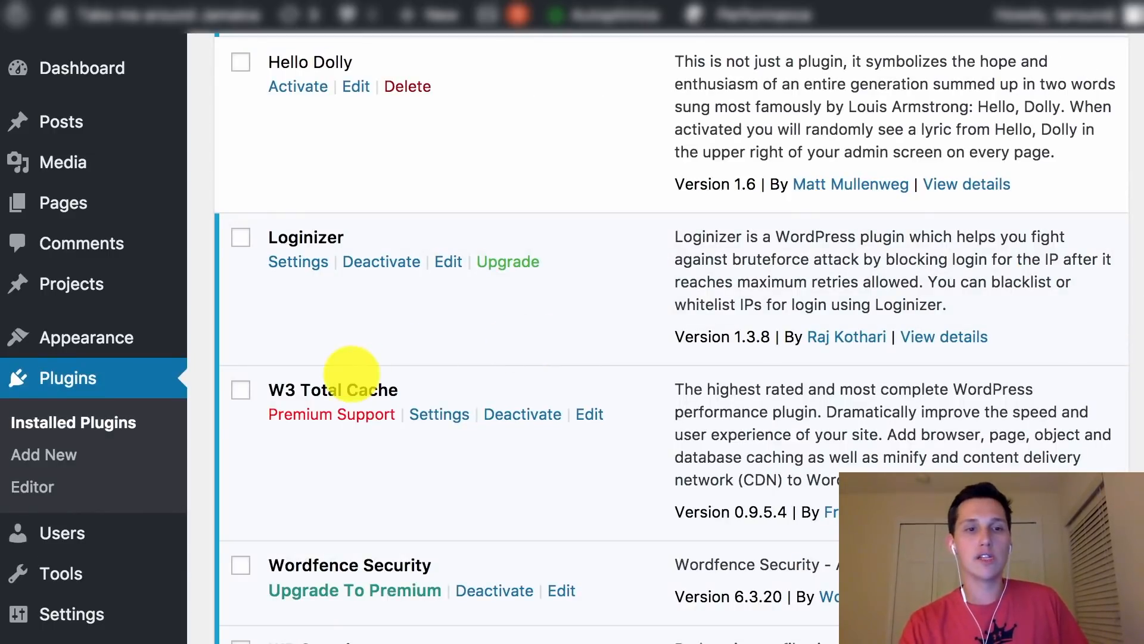
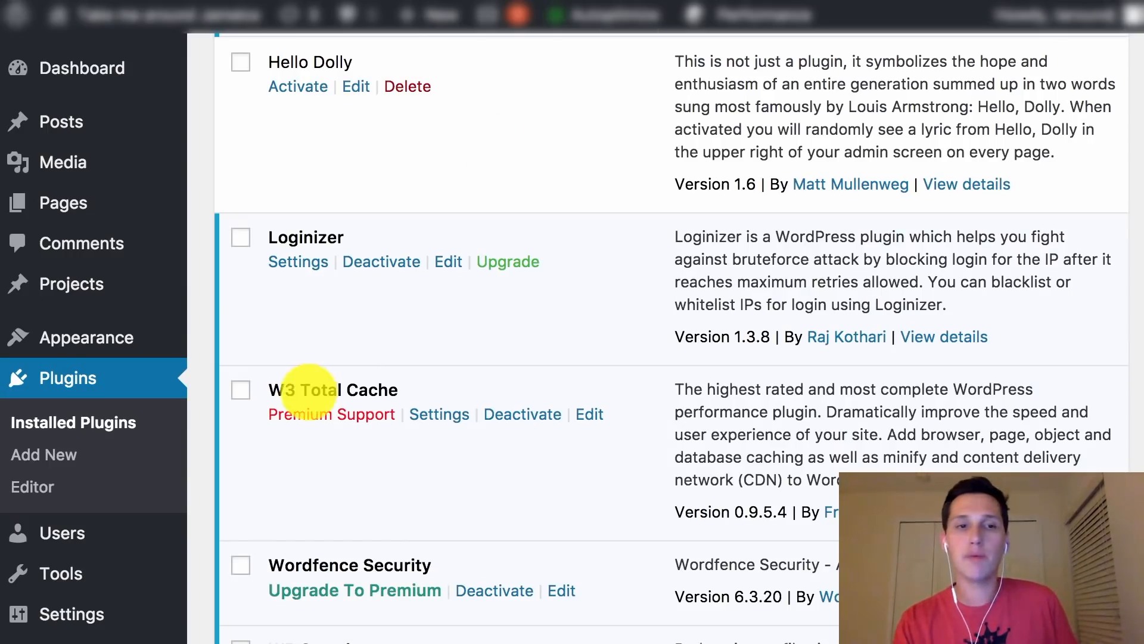
pyautogui.scroll(-1, 436, 379)
pyautogui.scroll(-2, 436, 380)
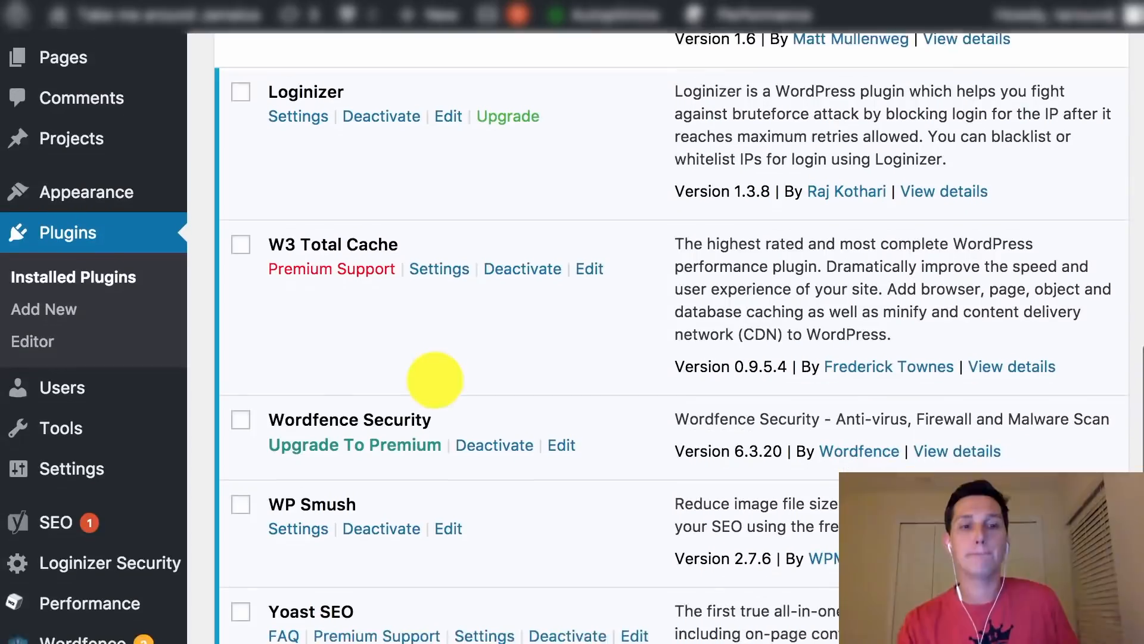
pyautogui.scroll(-2, 436, 380)
pyautogui.scroll(1, 436, 379)
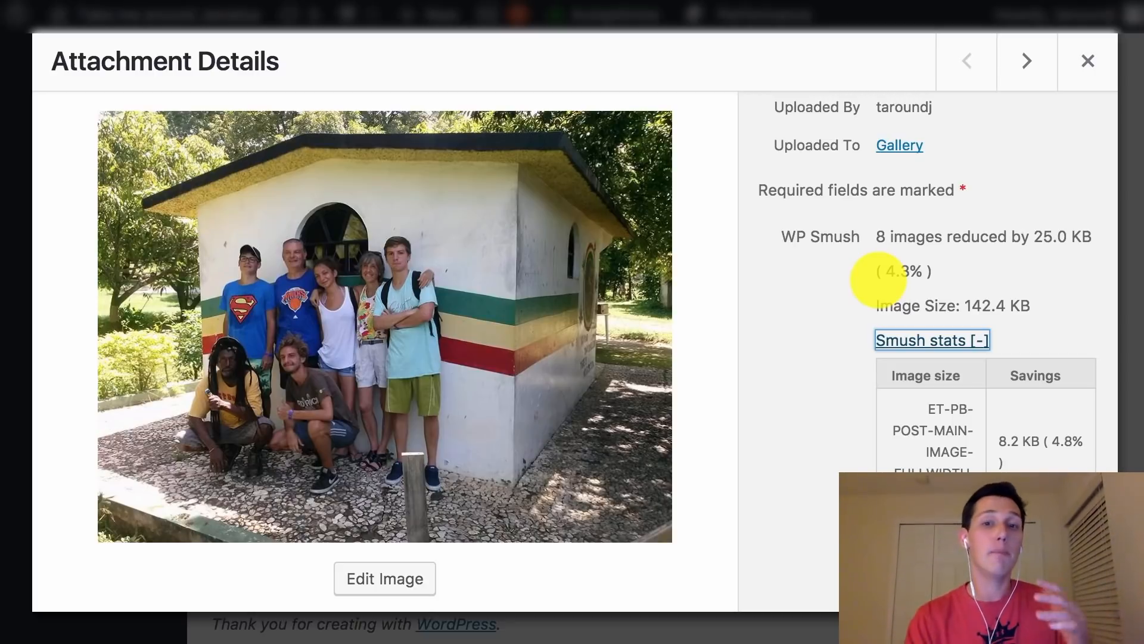
pyautogui.scroll(-1, 914, 445)
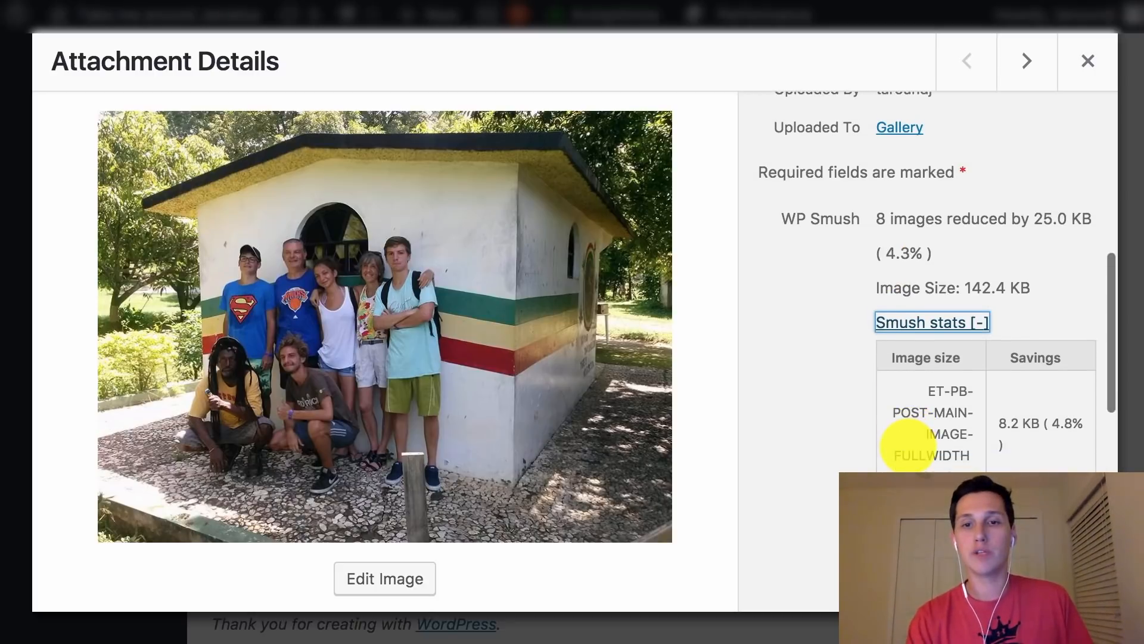
pyautogui.scroll(2, 902, 445)
pyautogui.moveTo(964, 319); pyautogui.dragTo(1035, 319)
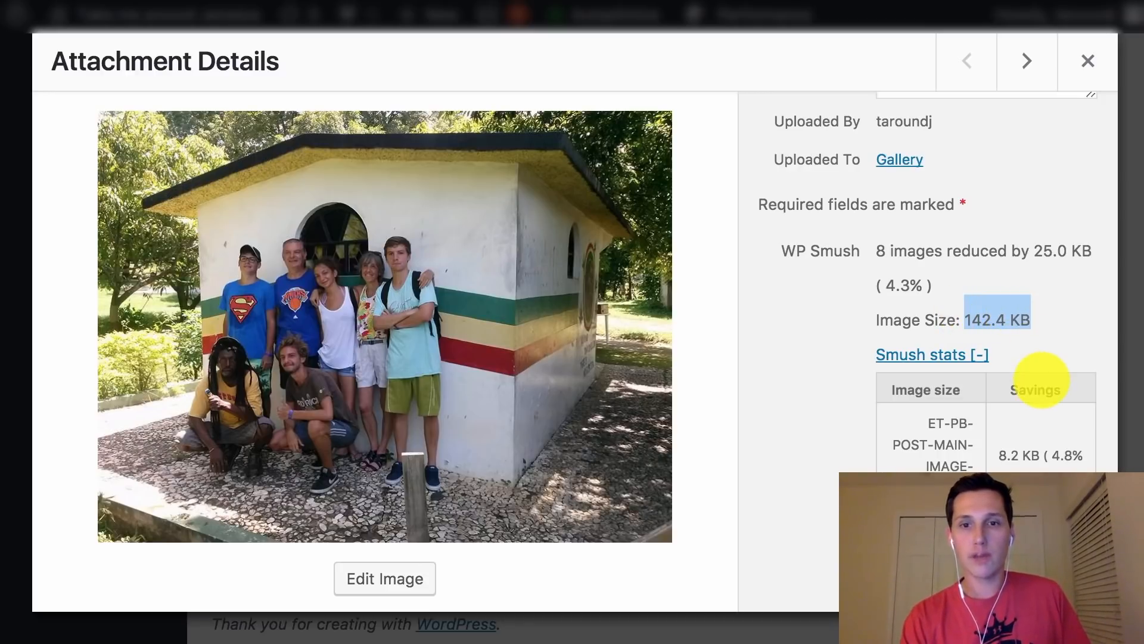
pyautogui.scroll(-1, 1034, 382)
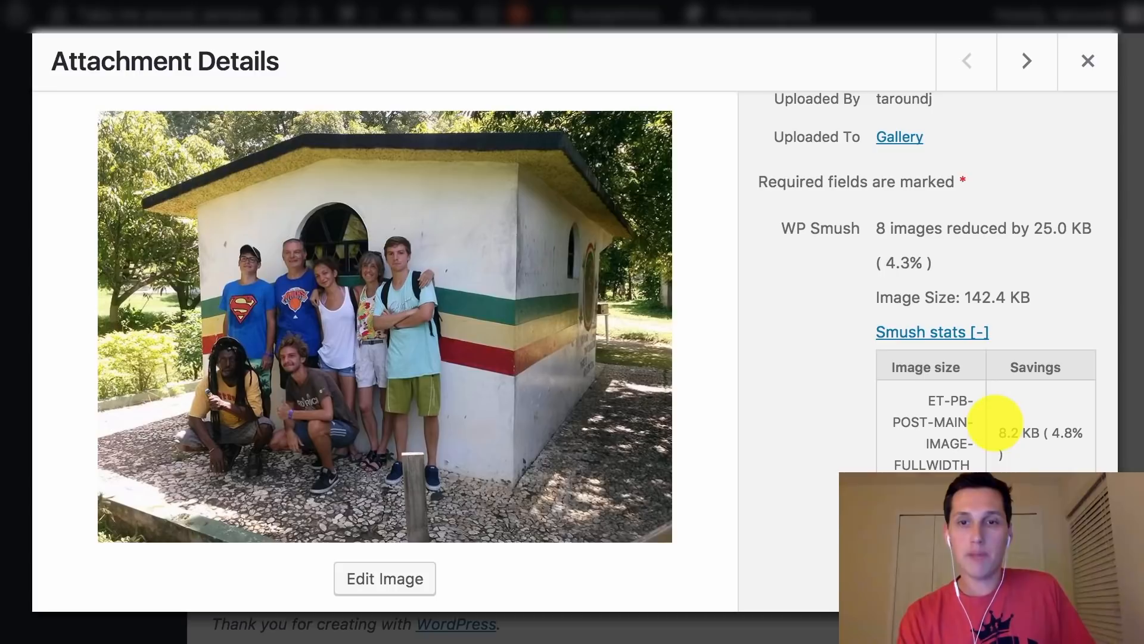
# Step: Highlight the image's 8.2 KB Smush savings figure in the attachment details
pyautogui.moveTo(1000, 432); pyautogui.dragTo(1036, 431)
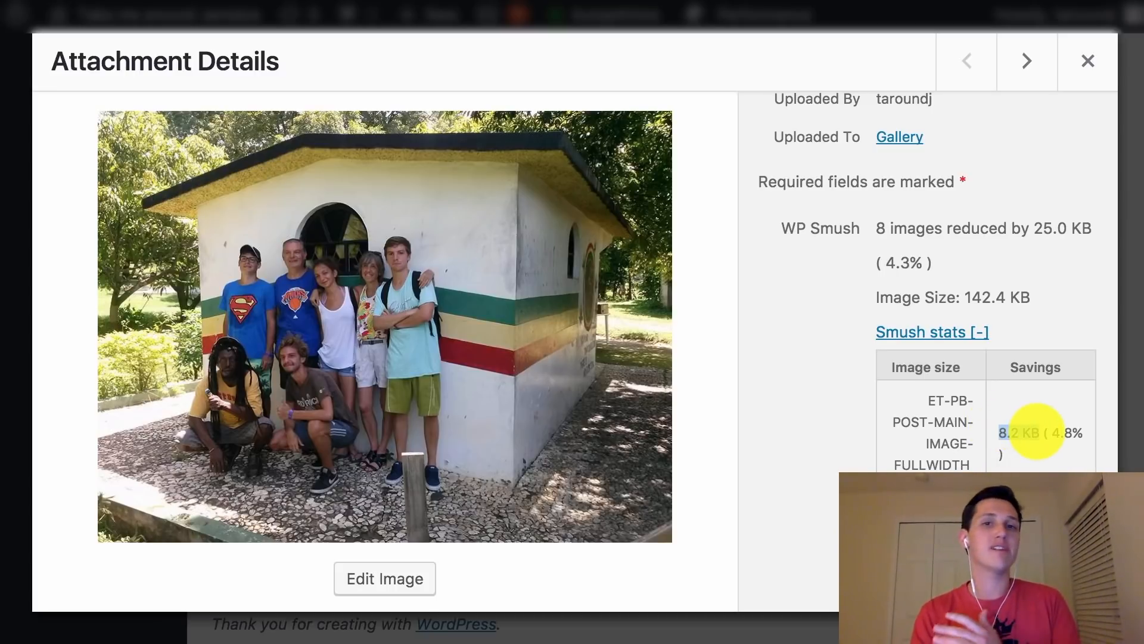
pyautogui.moveTo(1036, 431); pyautogui.dragTo(1039, 433)
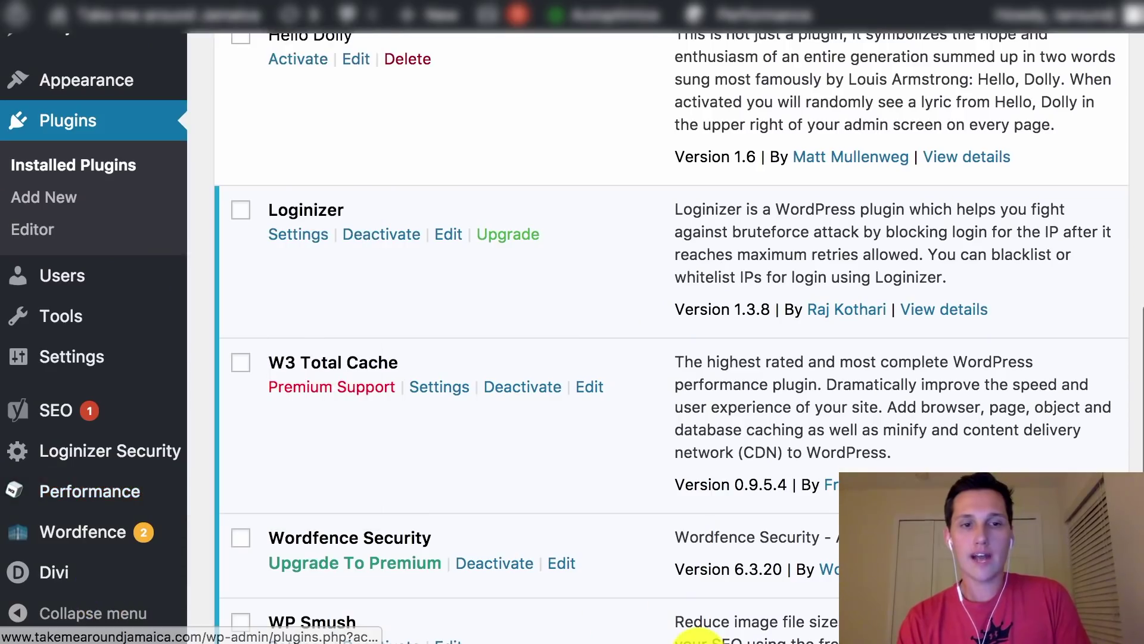
pyautogui.scroll(-3, 689, 626)
pyautogui.scroll(-3, 690, 617)
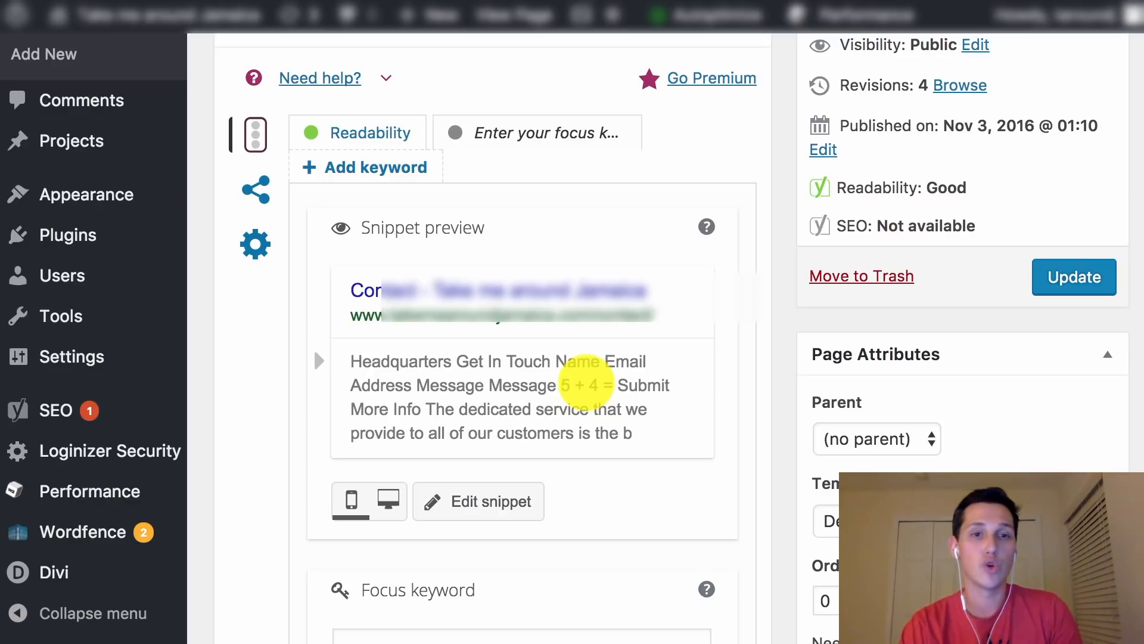
# Step: Edit the snippet: SEO title 'KEYWORD Location' and a free-estimate CITY KEYWORD meta description with phone number
pyautogui.click(585, 385)
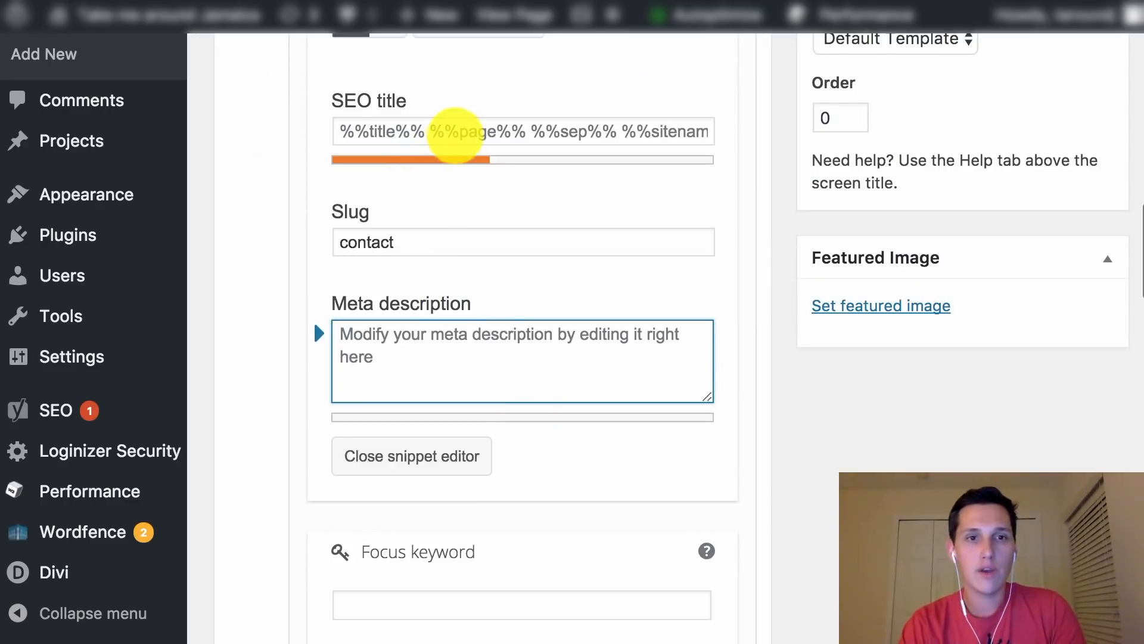
pyautogui.click(456, 132)
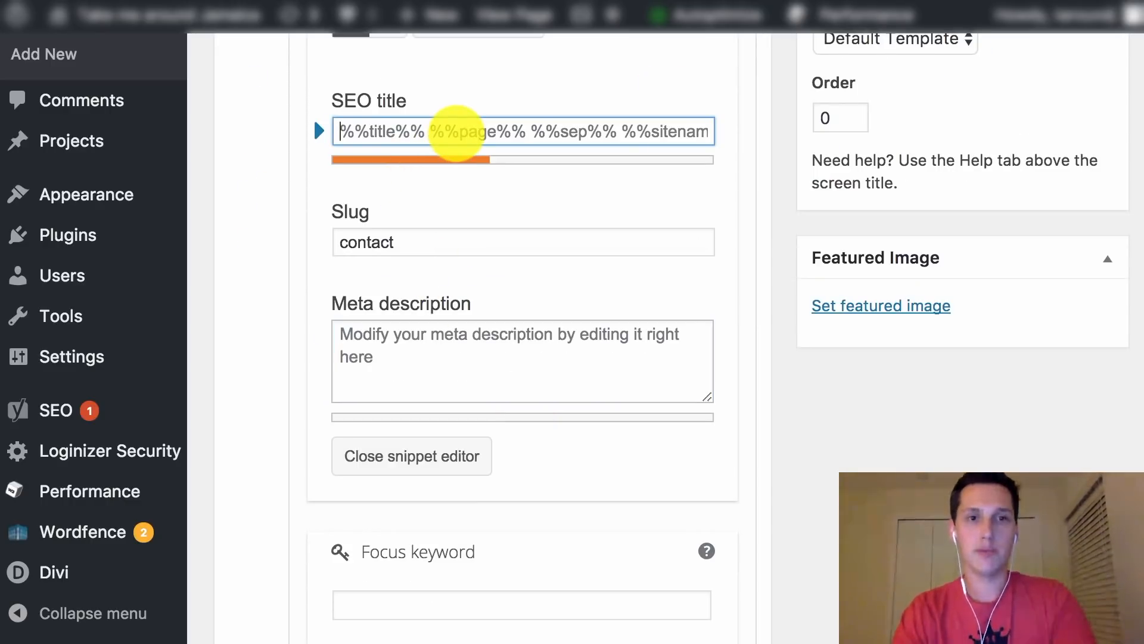
pyautogui.write('KEYWORL')
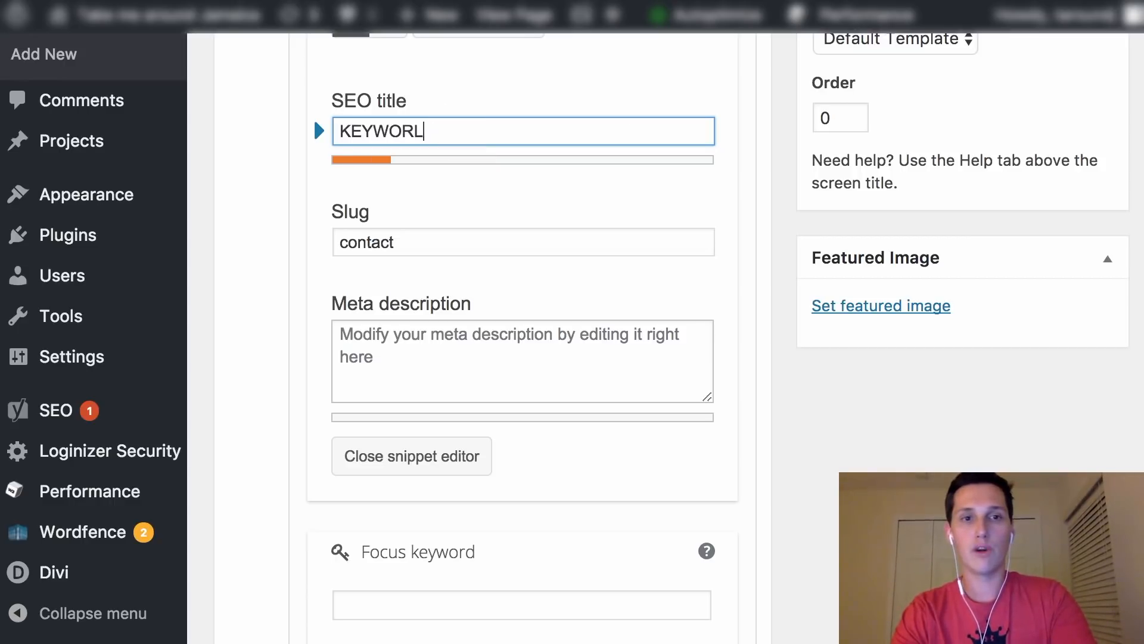
pyautogui.press('BackSpace')
pyautogui.write('D Loca')
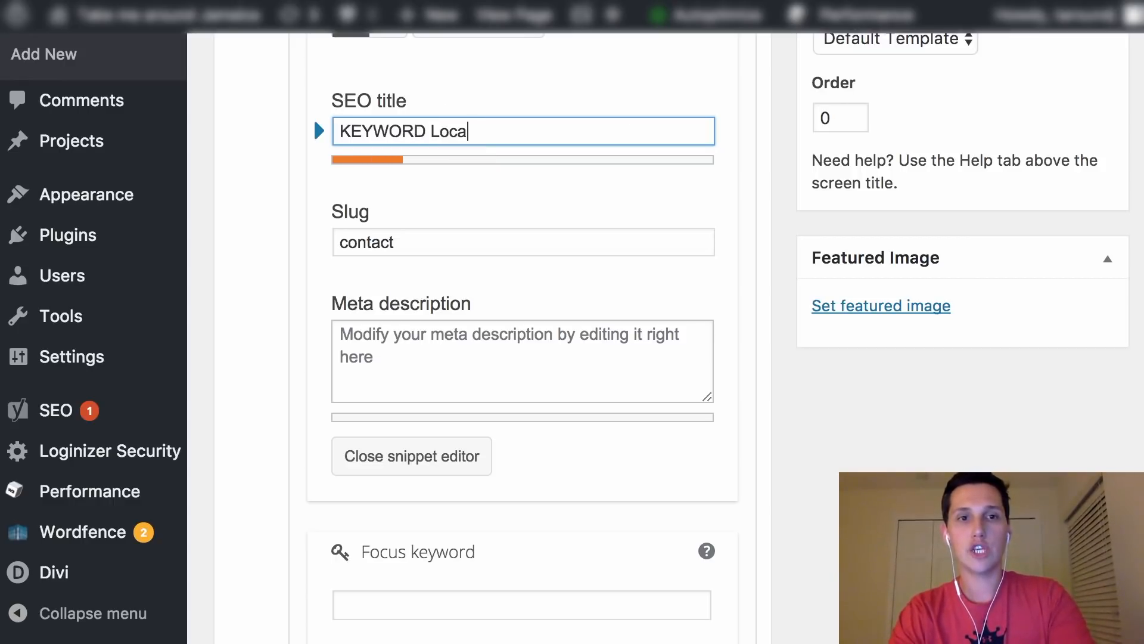
pyautogui.write('tion')
pyautogui.click(411, 353)
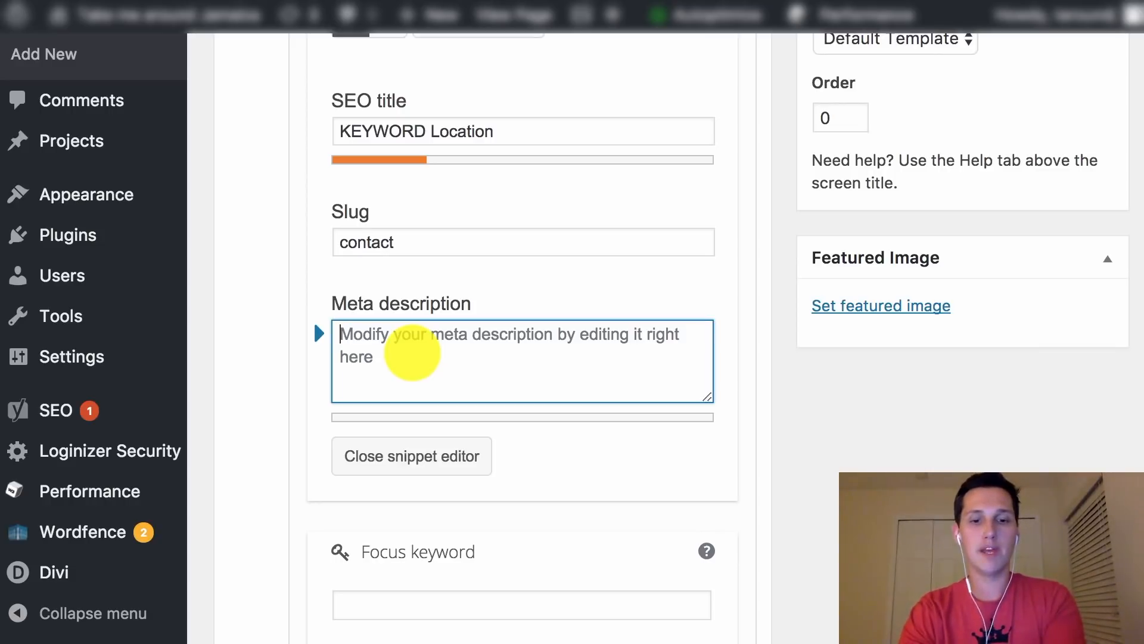
pyautogui.write('We ')
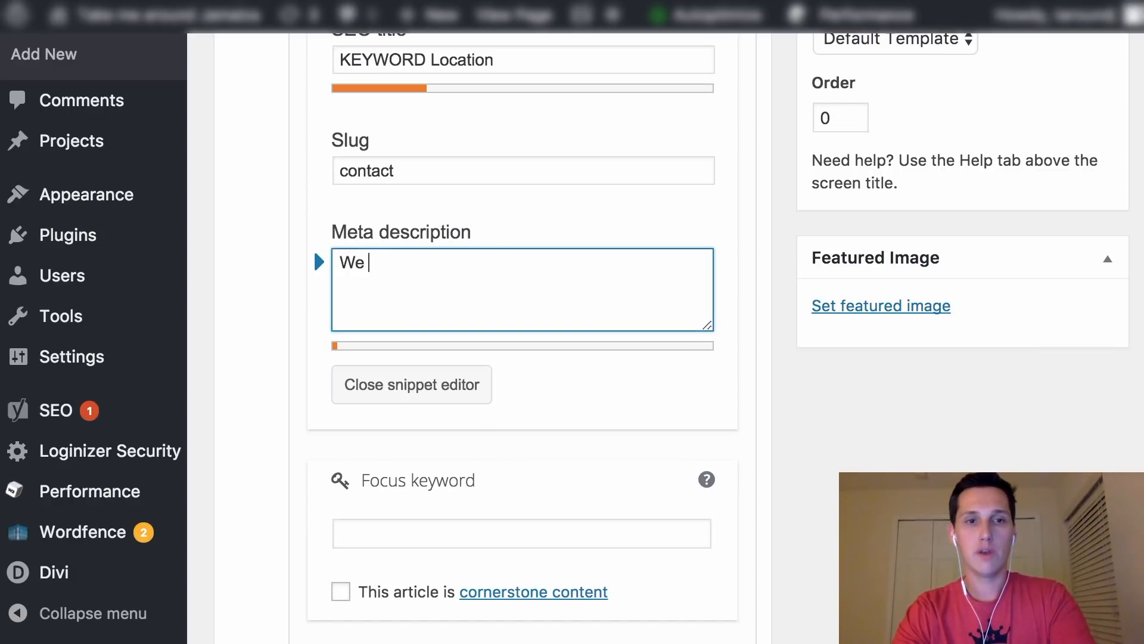
pyautogui.write('offer free estimat')
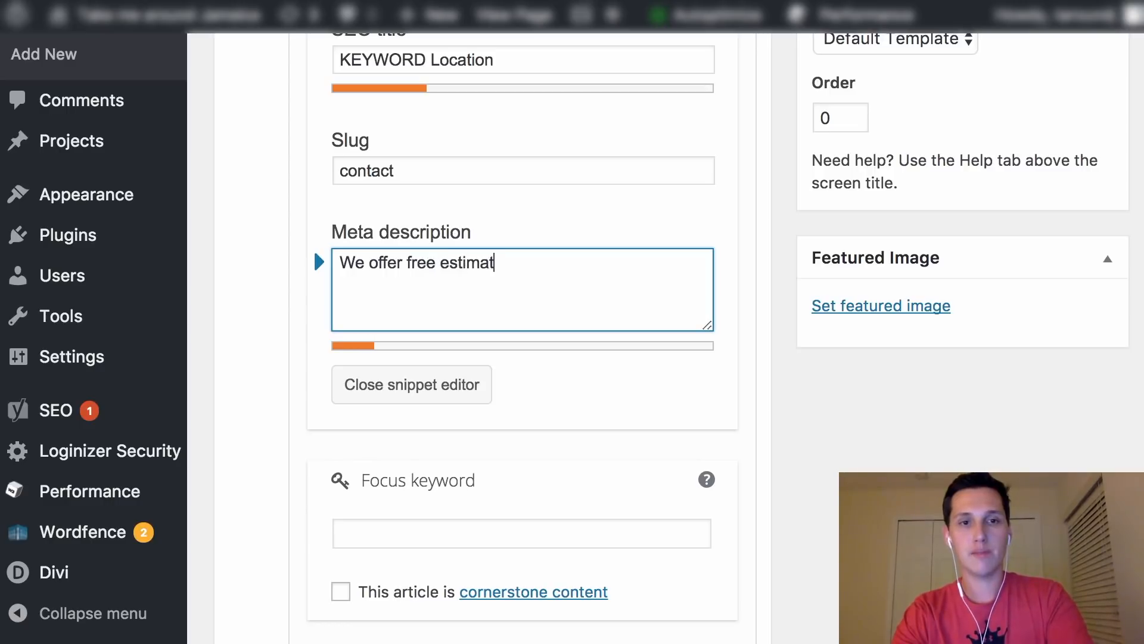
pyautogui.write('e for CIT')
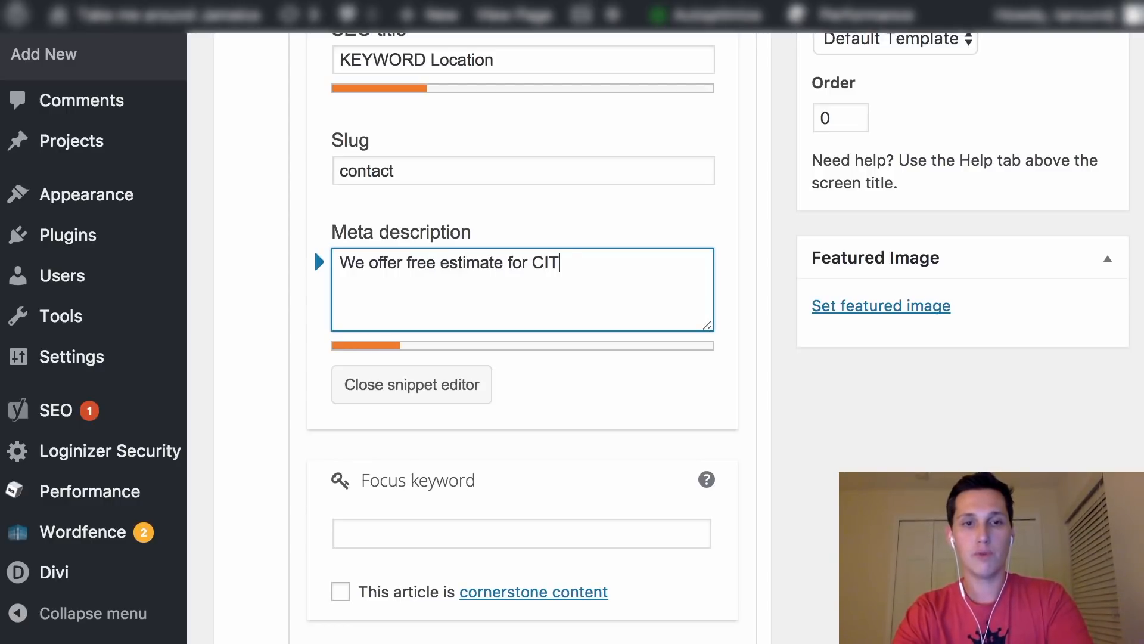
pyautogui.write('Y ')
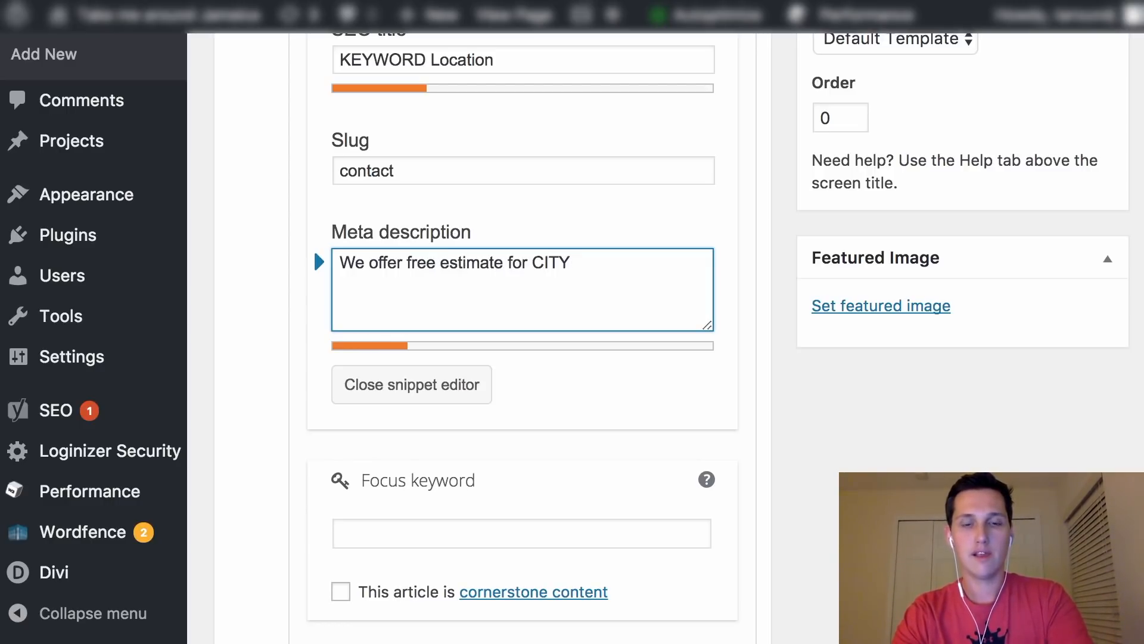
pyautogui.write('KEYWORD')
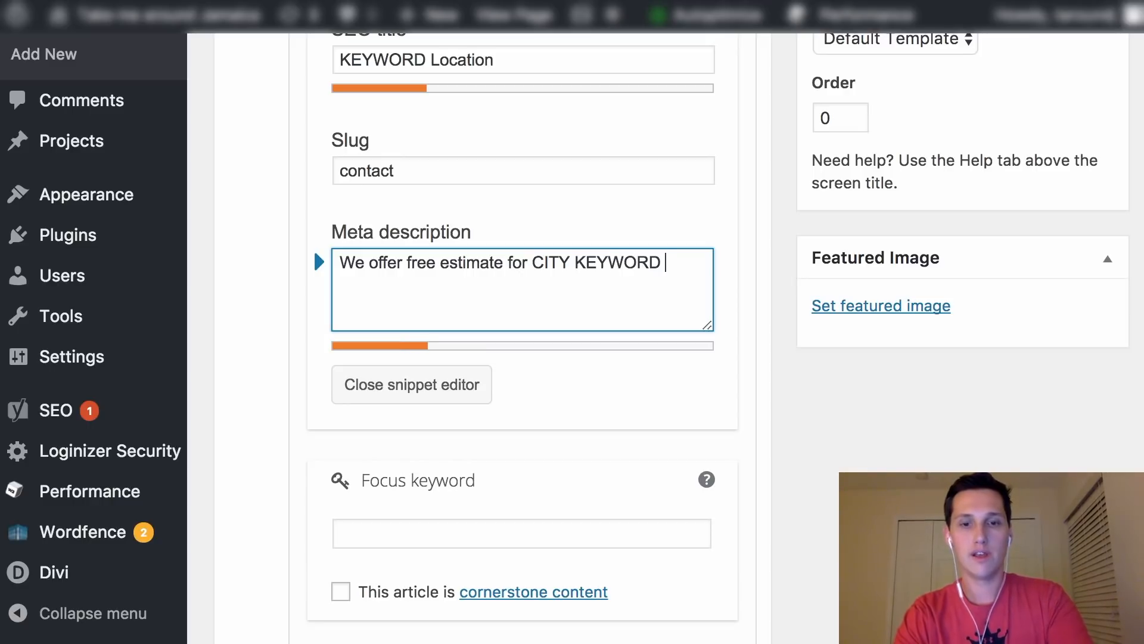
pyautogui.write('. Call')
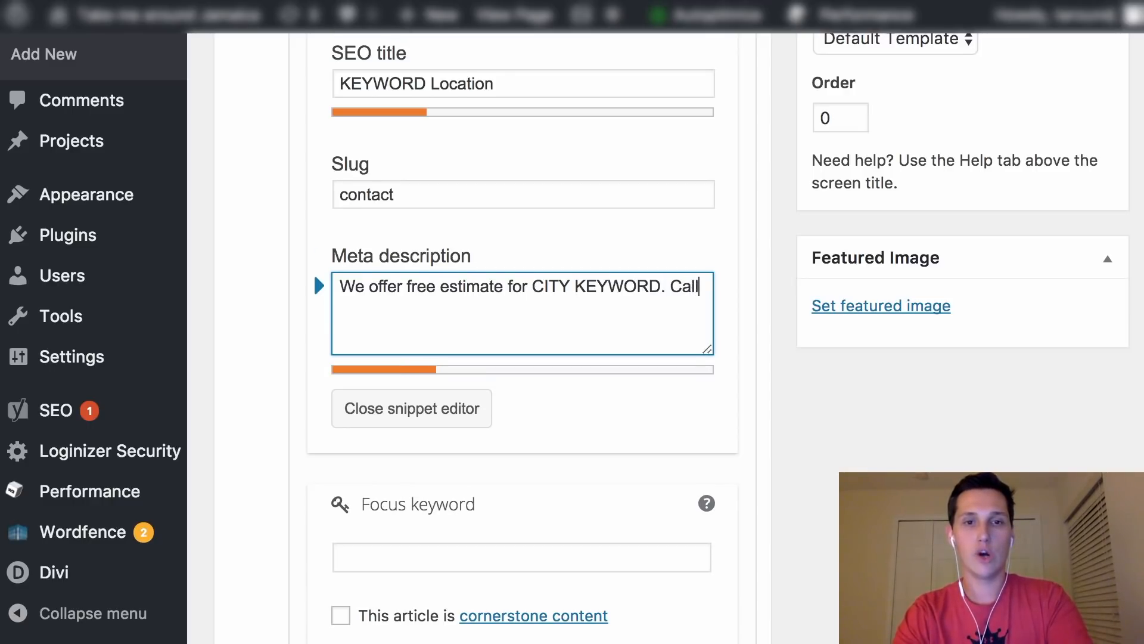
pyautogui.write(' us today: (')
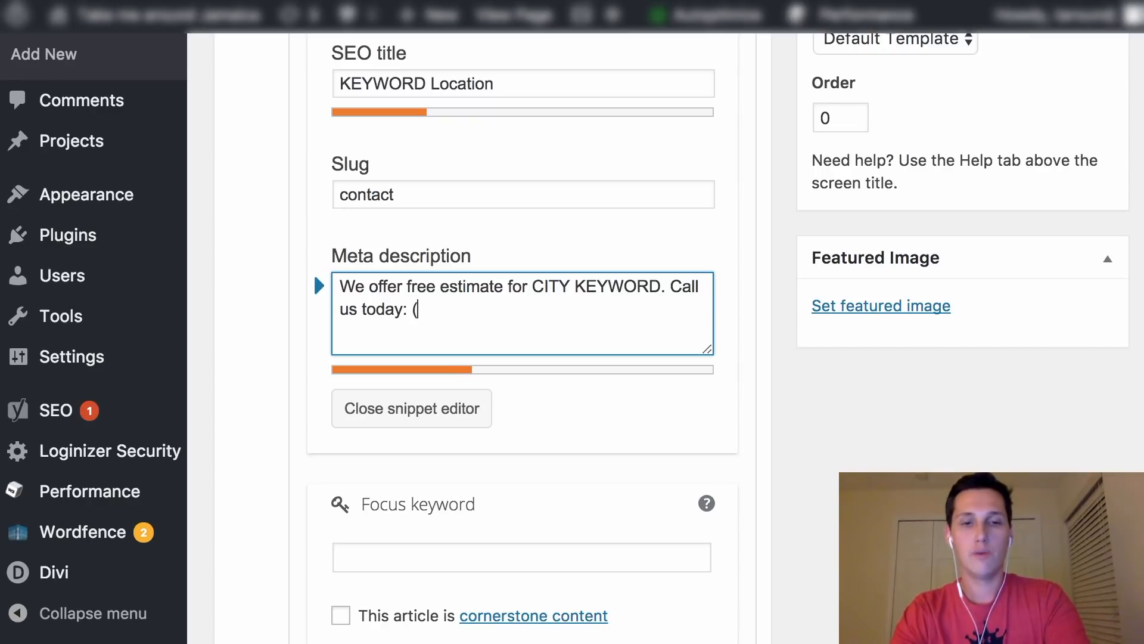
pyautogui.write('414) 22')
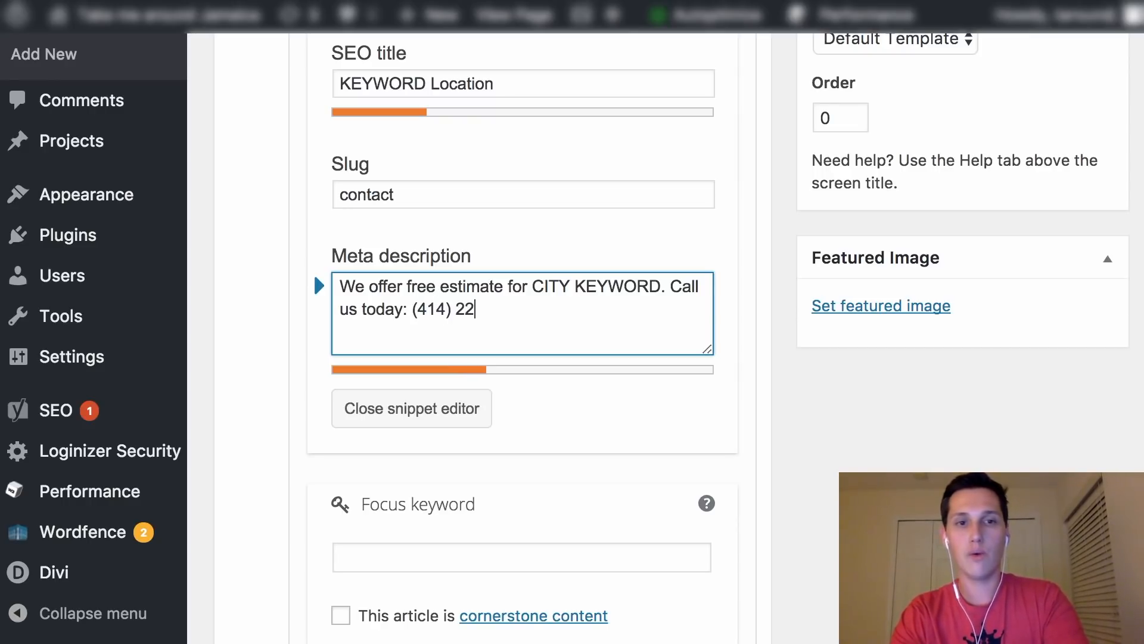
pyautogui.write('2 3333')
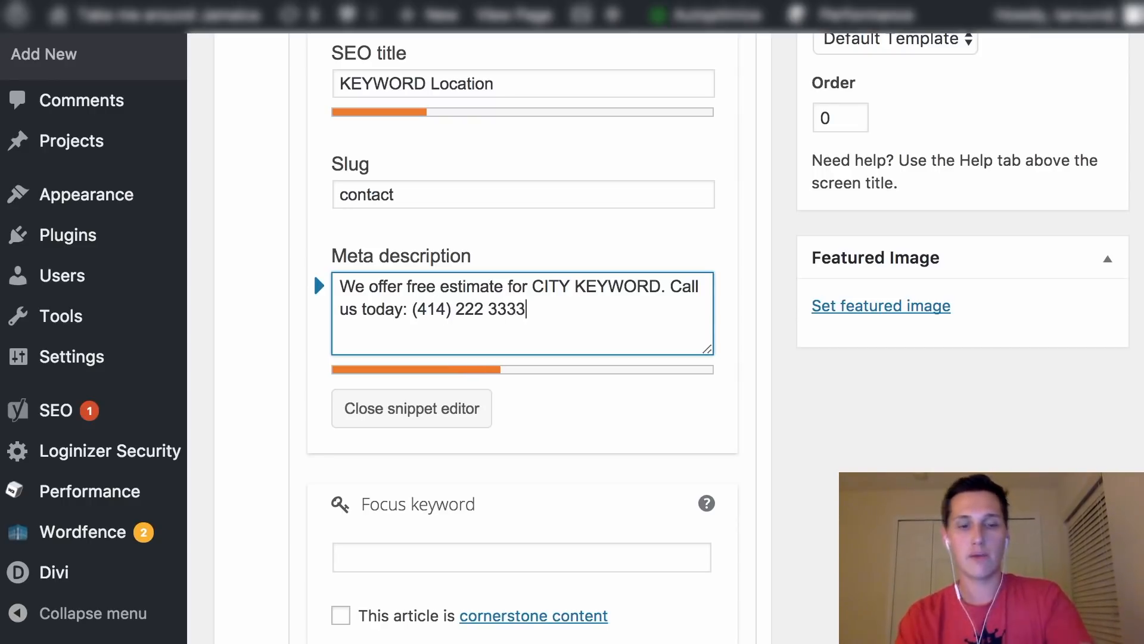